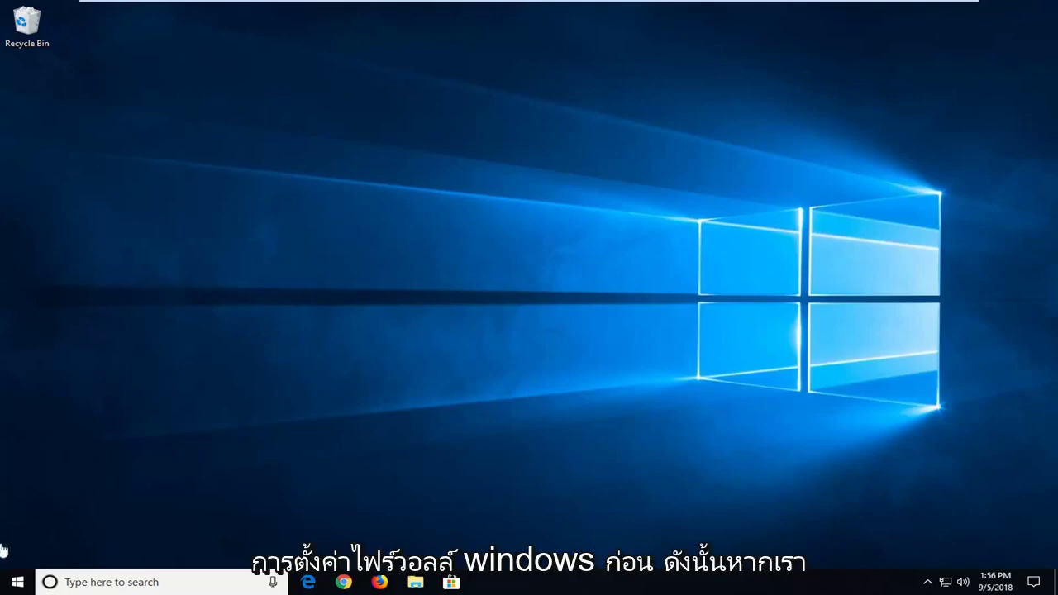
Step: Search Windows for "windows firewall" and open the Windows Defender Firewall control panel page
left_click(12, 584)
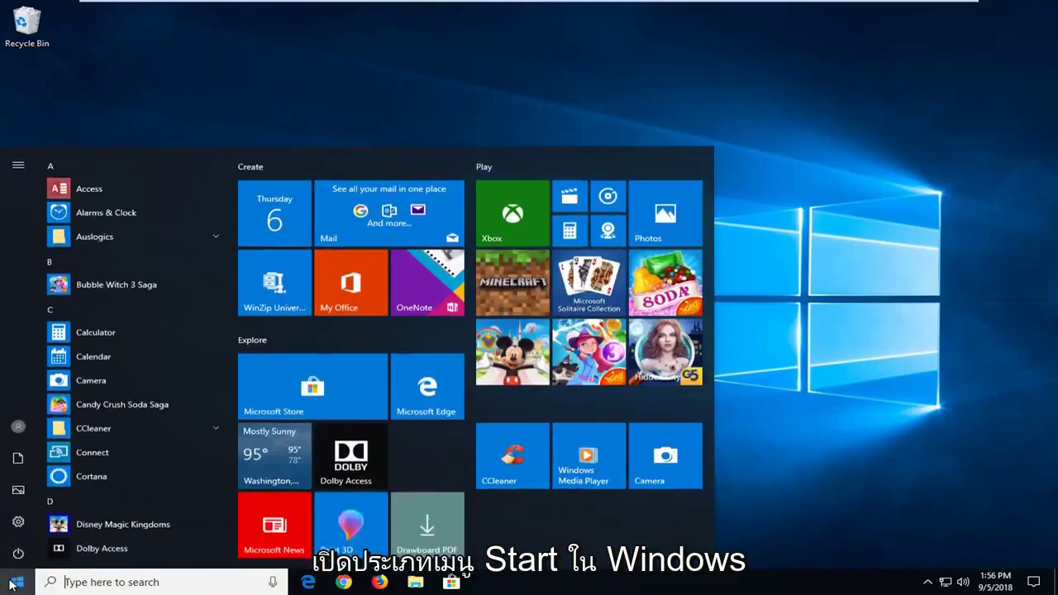
type("windows firewall")
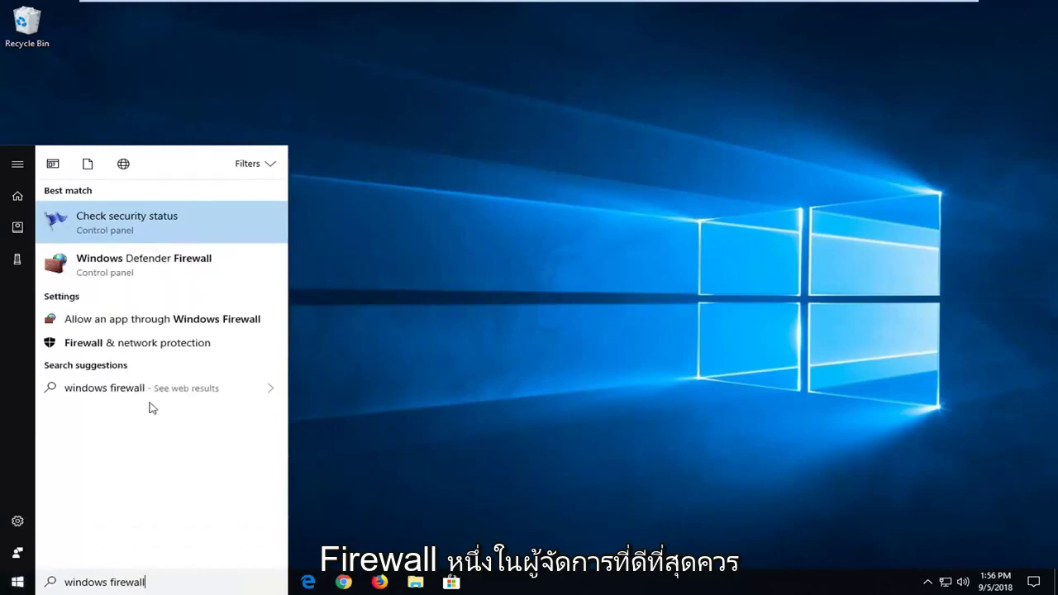
left_click(116, 266)
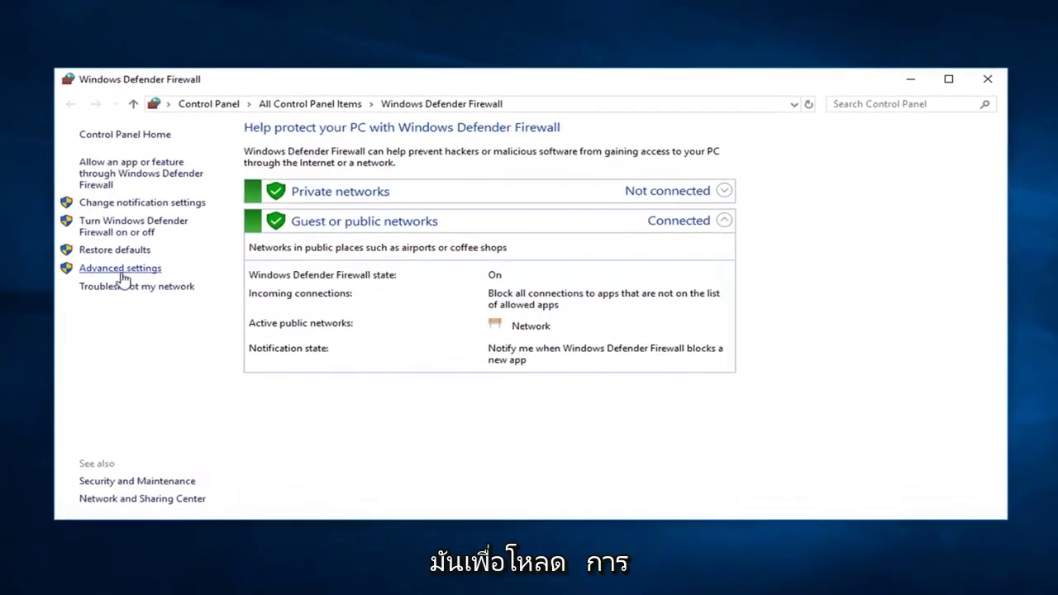
Step: Open the firewall's advanced settings and bring the Windows Defender Firewall with Advanced Security window into full view
left_click(121, 271)
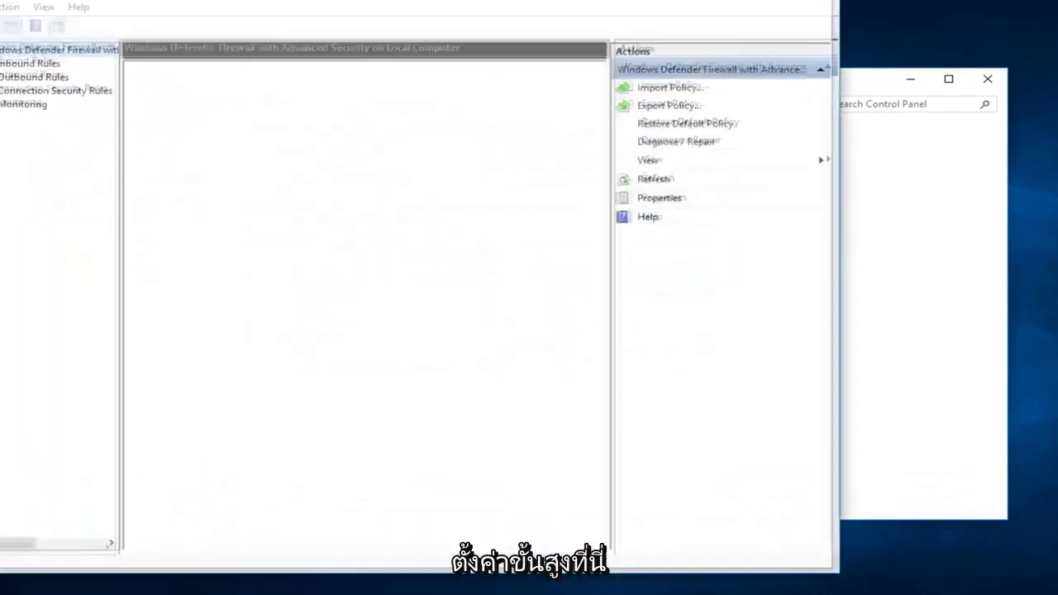
left_click(924, 37)
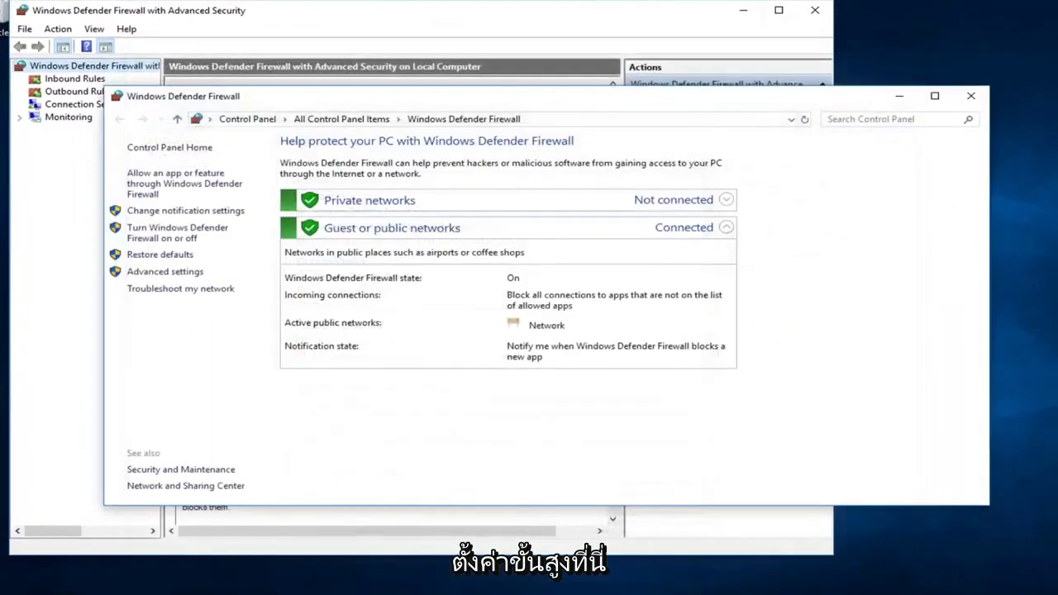
left_click_drag(385, 15, 521, 25)
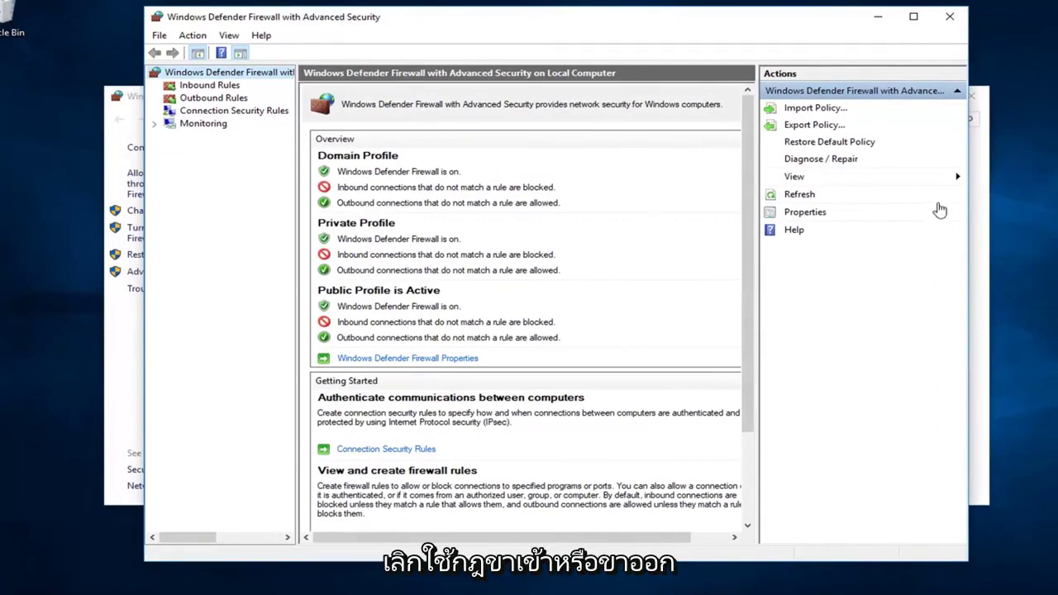
Step: Display the list of inbound rules in the advanced firewall console
left_click(207, 85)
left_click(198, 111)
left_click(201, 98)
left_click(203, 86)
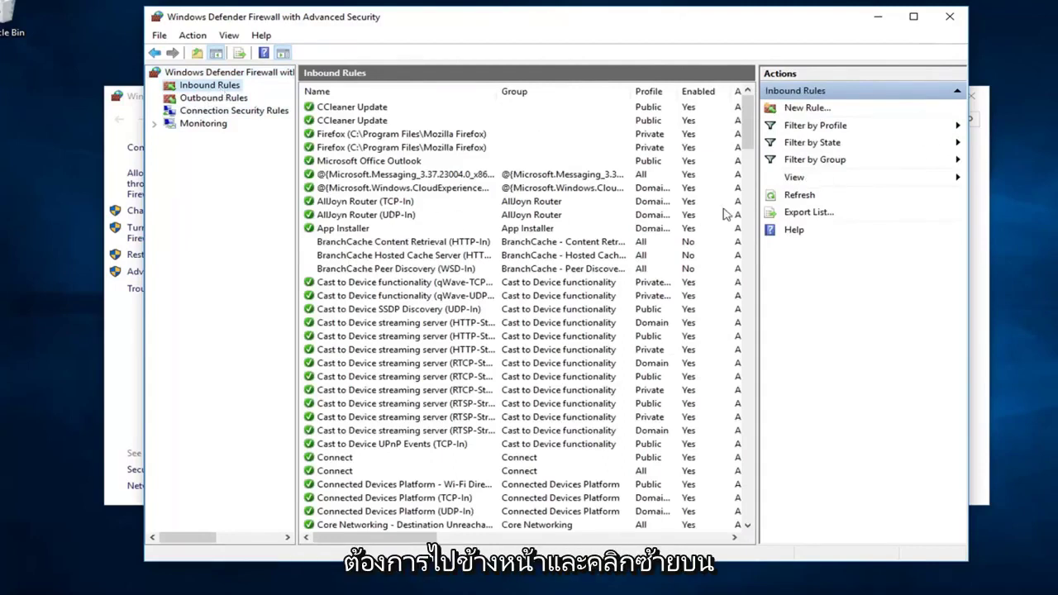
Step: Start a new inbound rule of type Port that applies to specific local TCP port 80
left_click(794, 111)
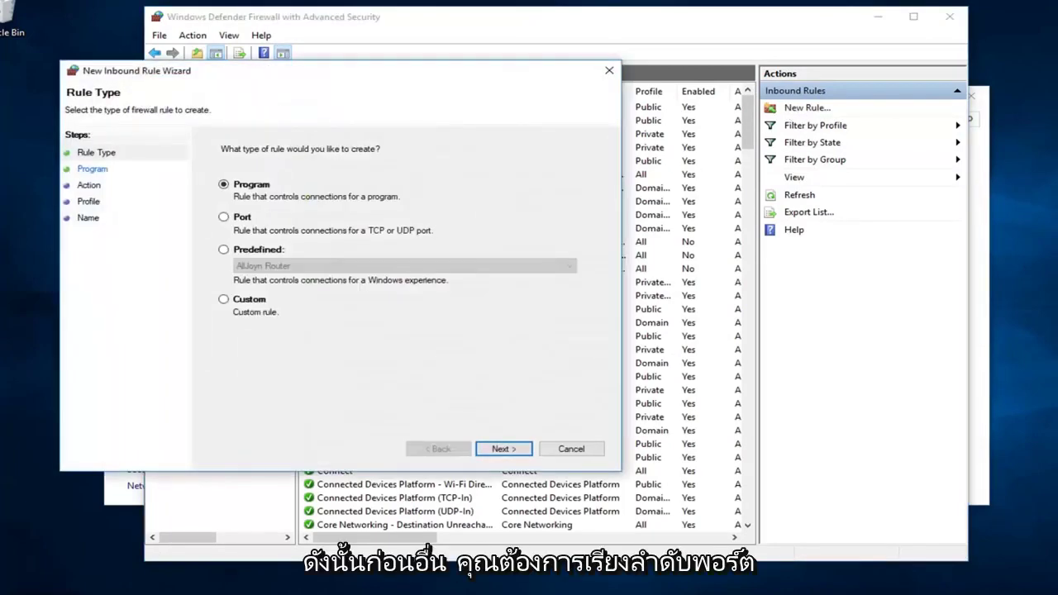
left_click_drag(326, 80, 520, 68)
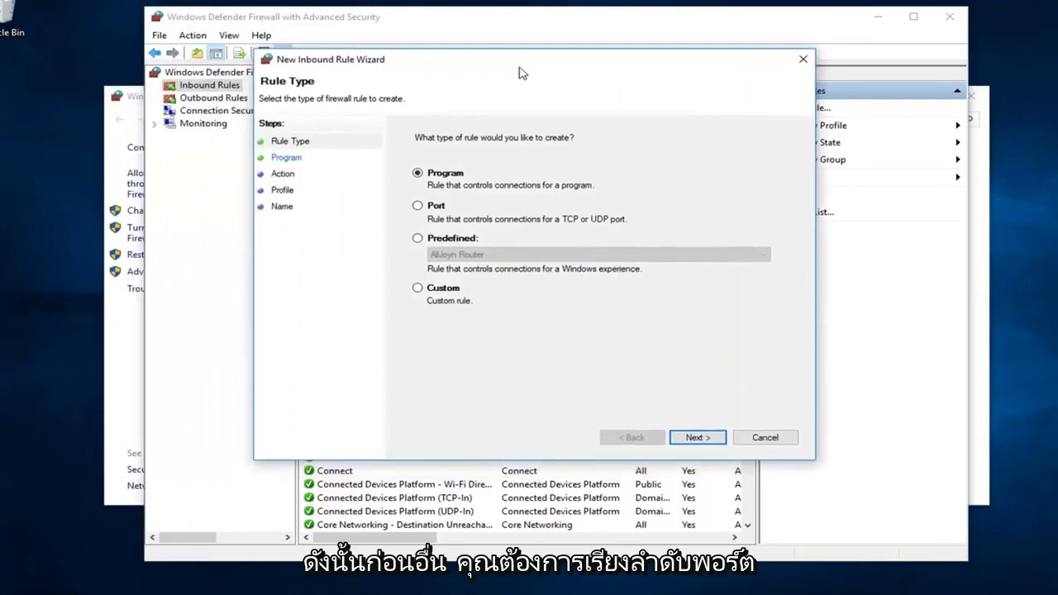
left_click(426, 206)
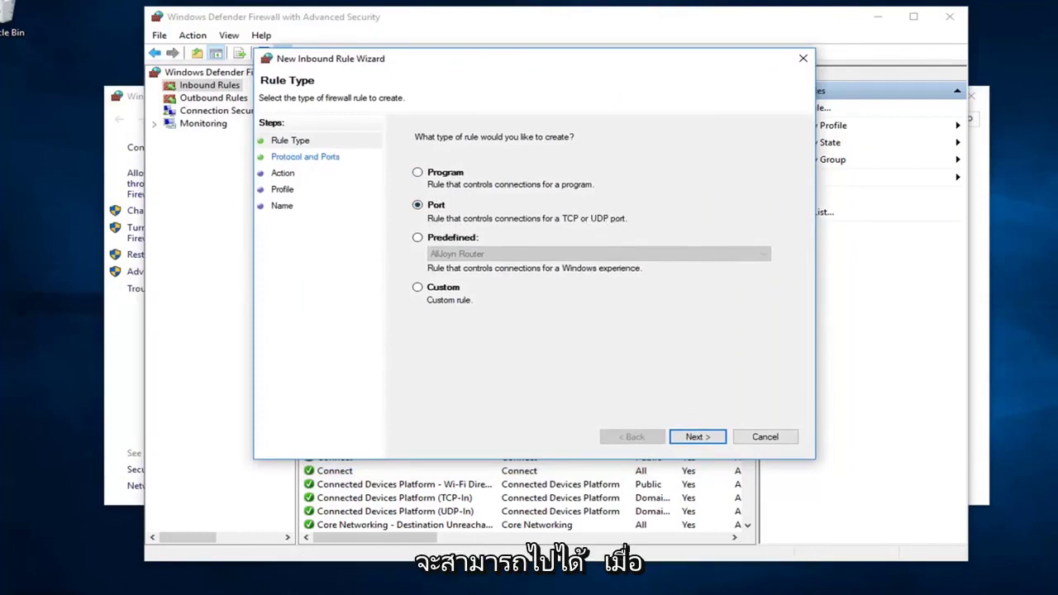
left_click(698, 437)
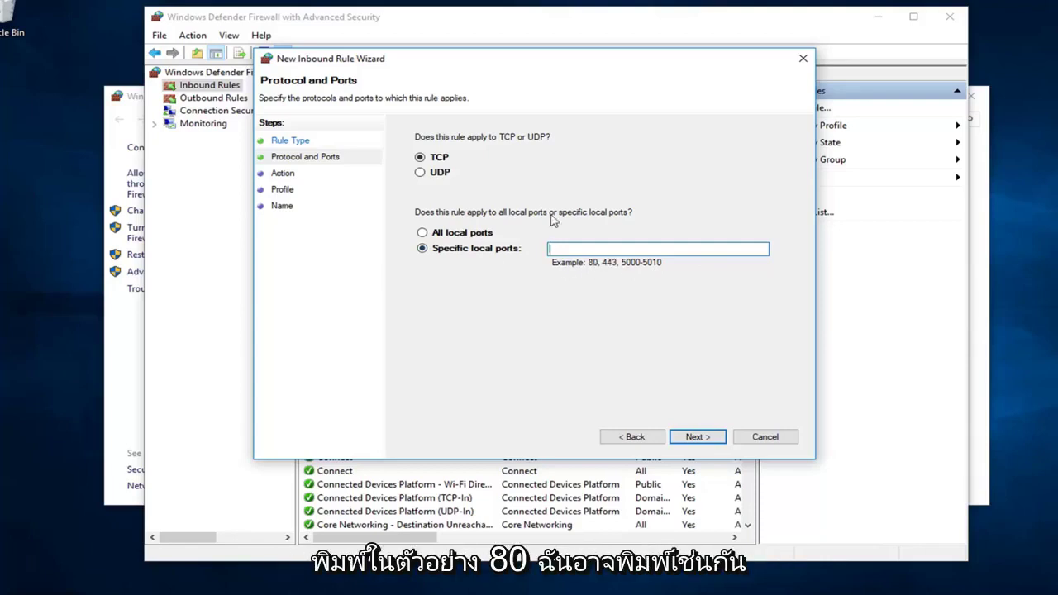
type("80")
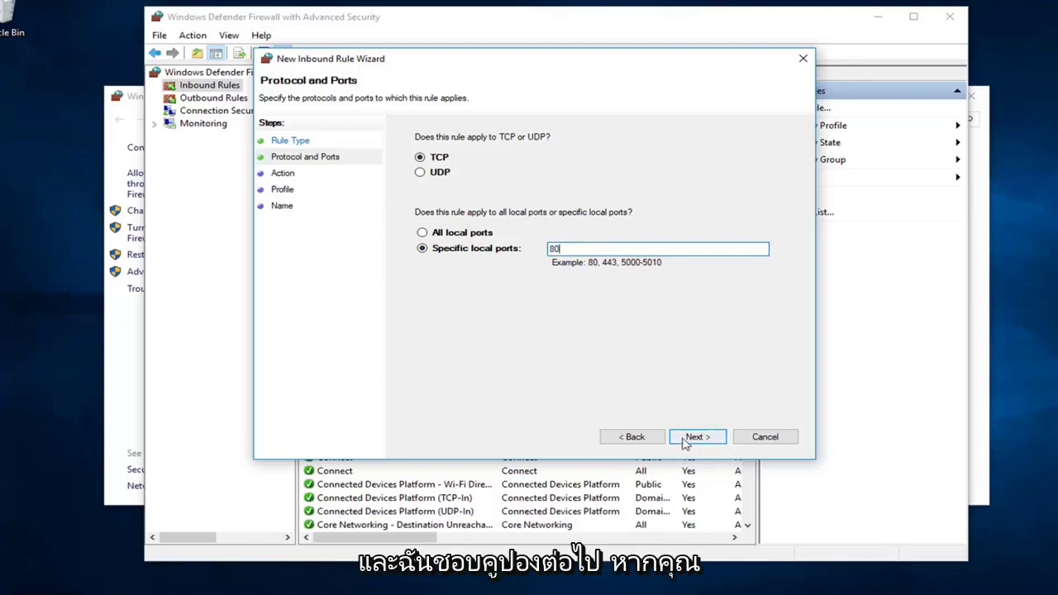
left_click(691, 438)
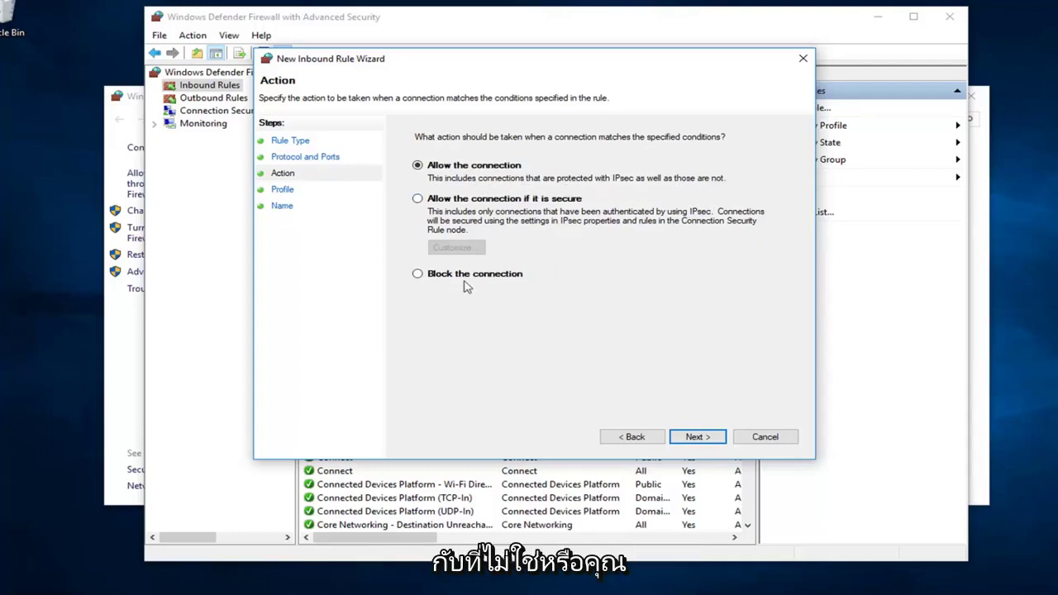
Step: Set the new rule to block the connection and accept the Domain, Private and Public profiles
left_click(419, 276)
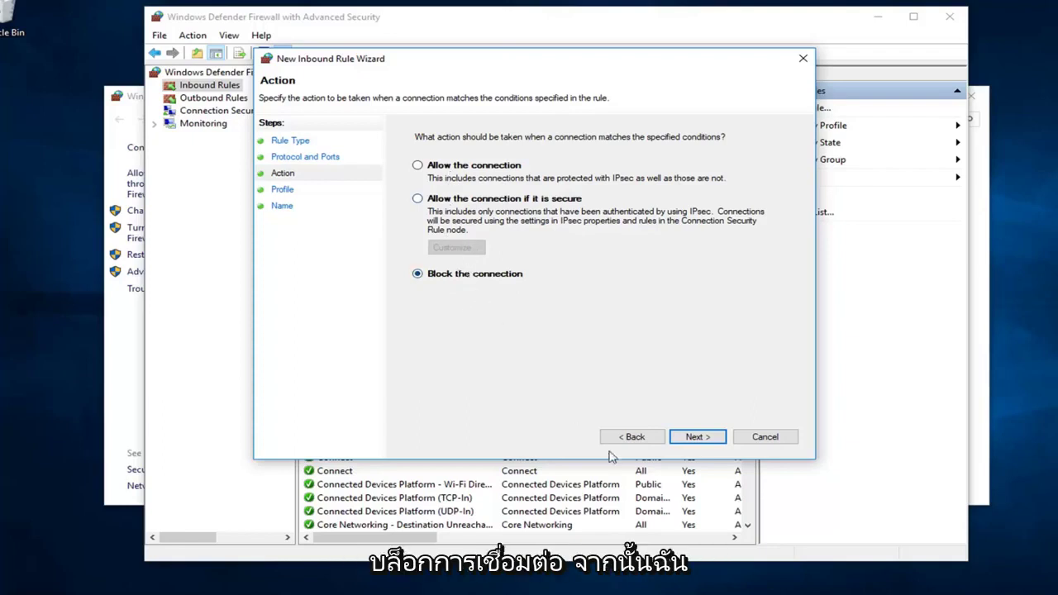
left_click(702, 439)
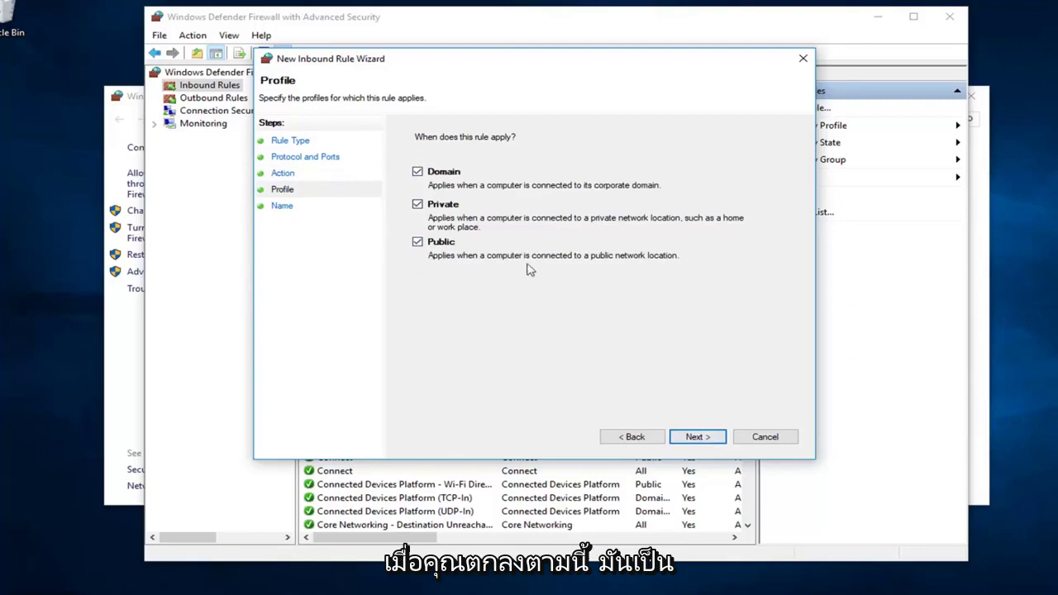
left_click(696, 437)
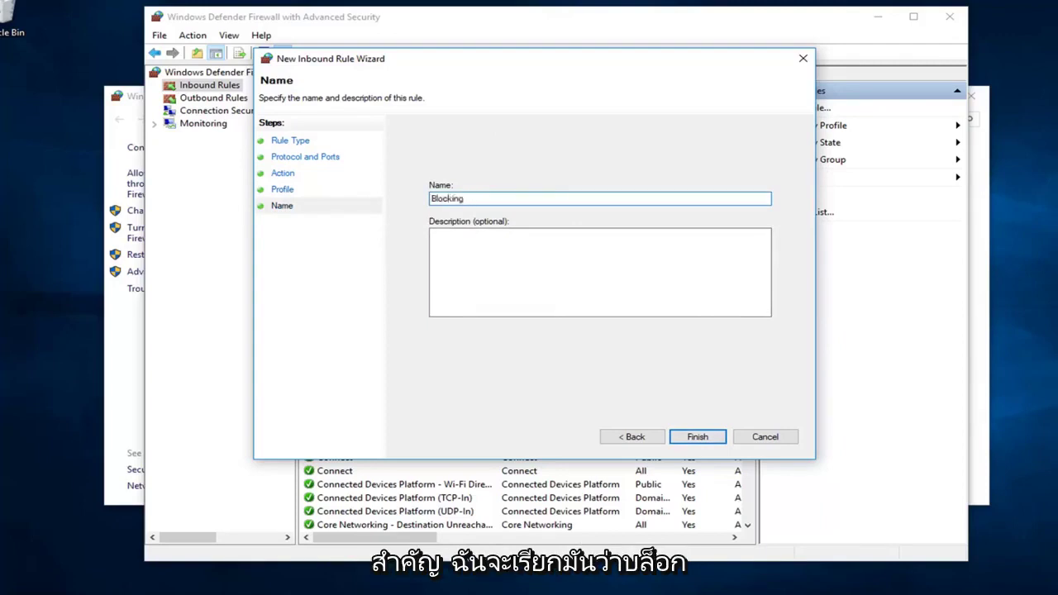
Step: Name the rule "Blocking Whatever", leave its description empty and finish creating it
type("Whatever")
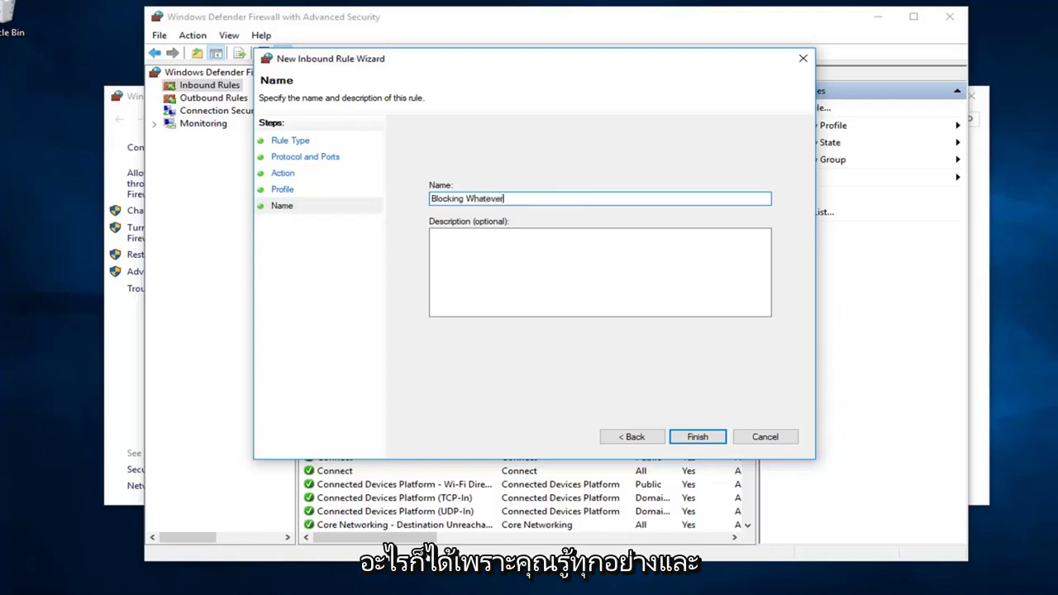
left_click(539, 233)
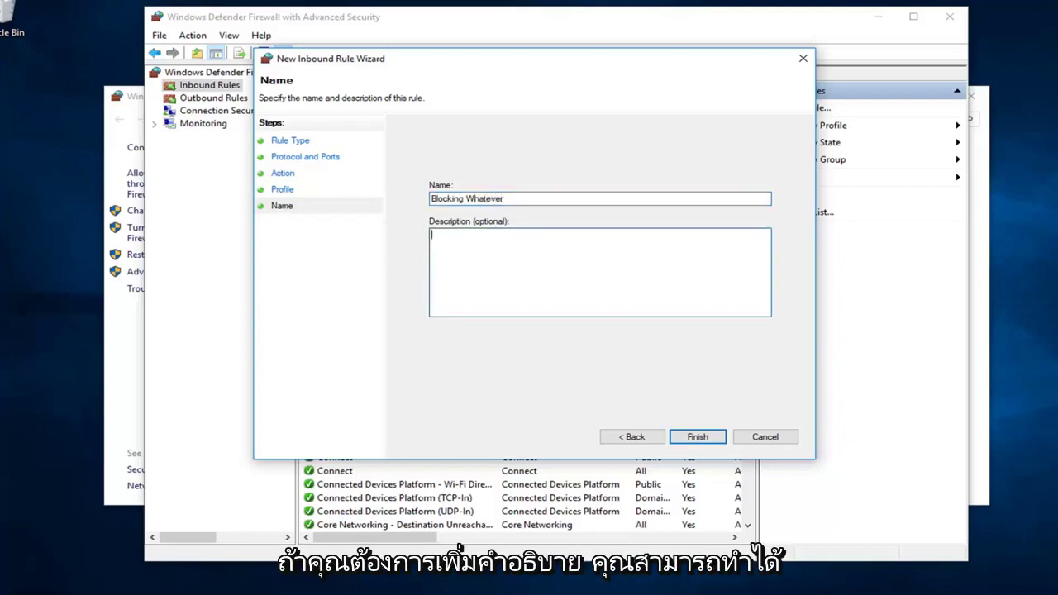
left_click(698, 440)
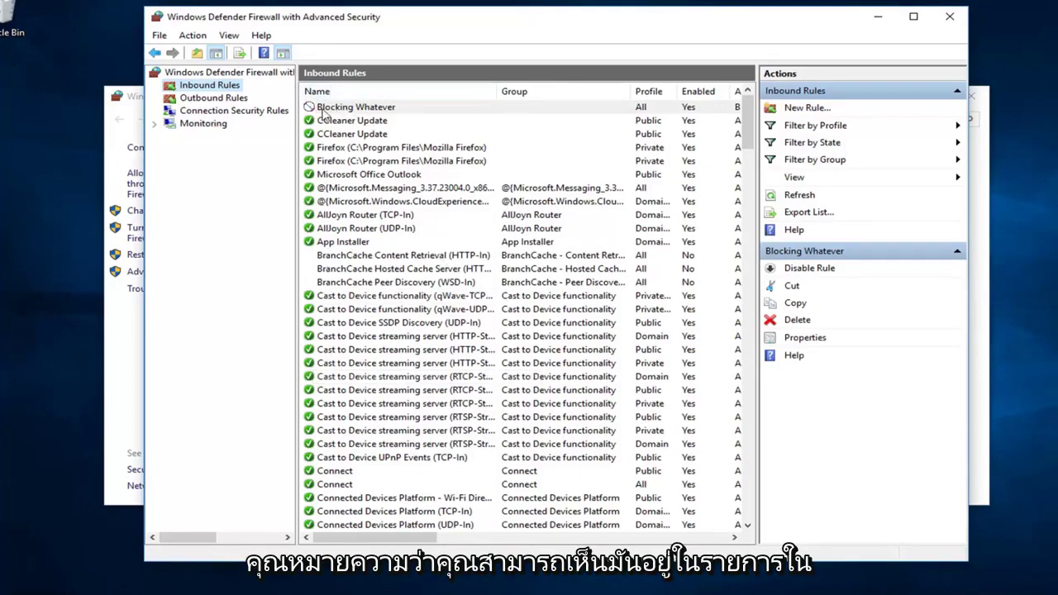
Step: Review the Blocking Whatever rule's general and program properties and its available actions without changing the rule
left_click(357, 108)
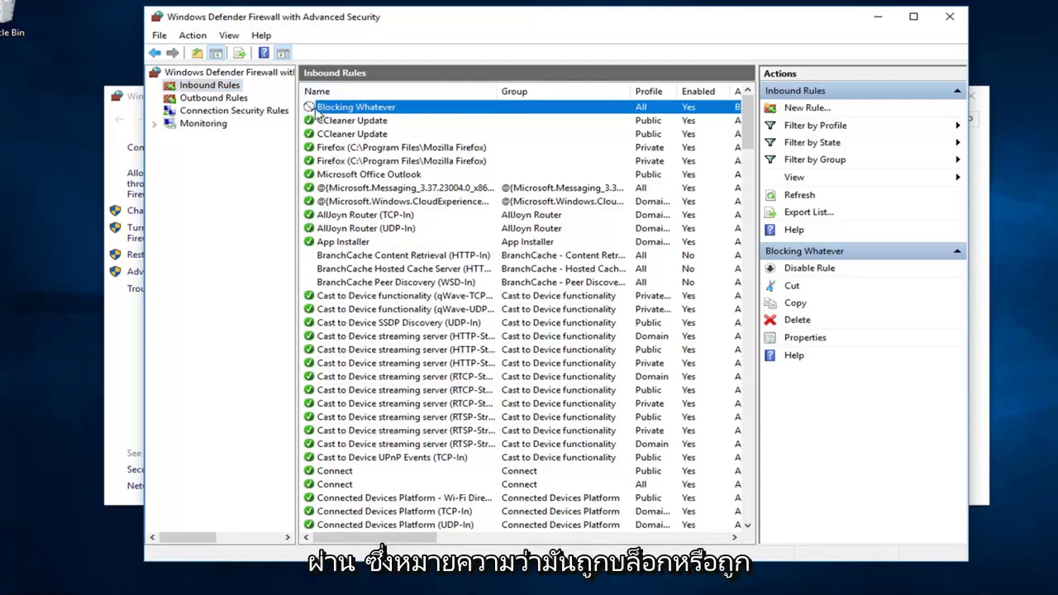
double_click(371, 110)
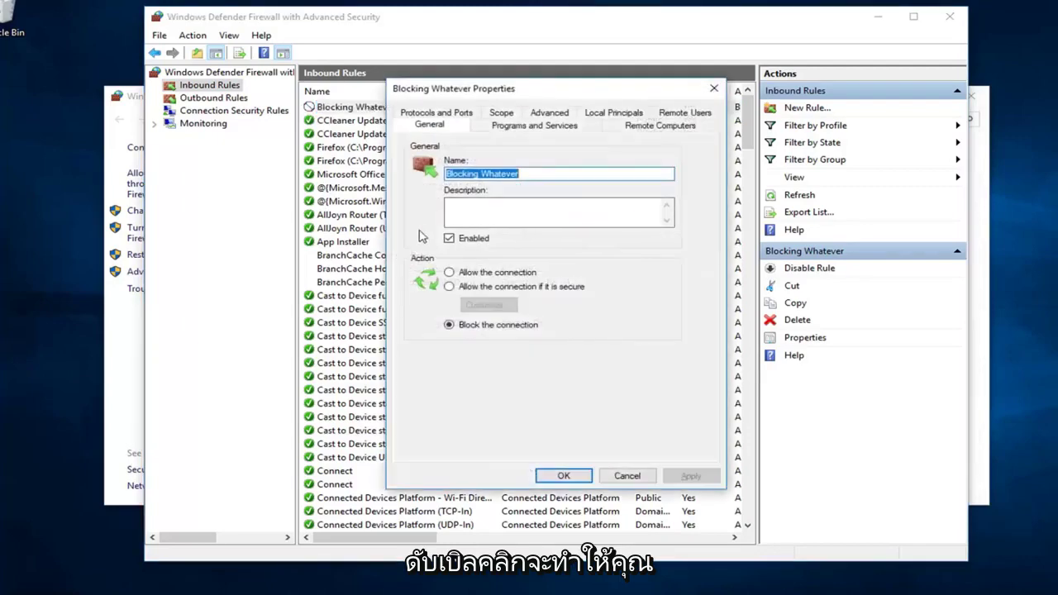
left_click(459, 273)
left_click(475, 327)
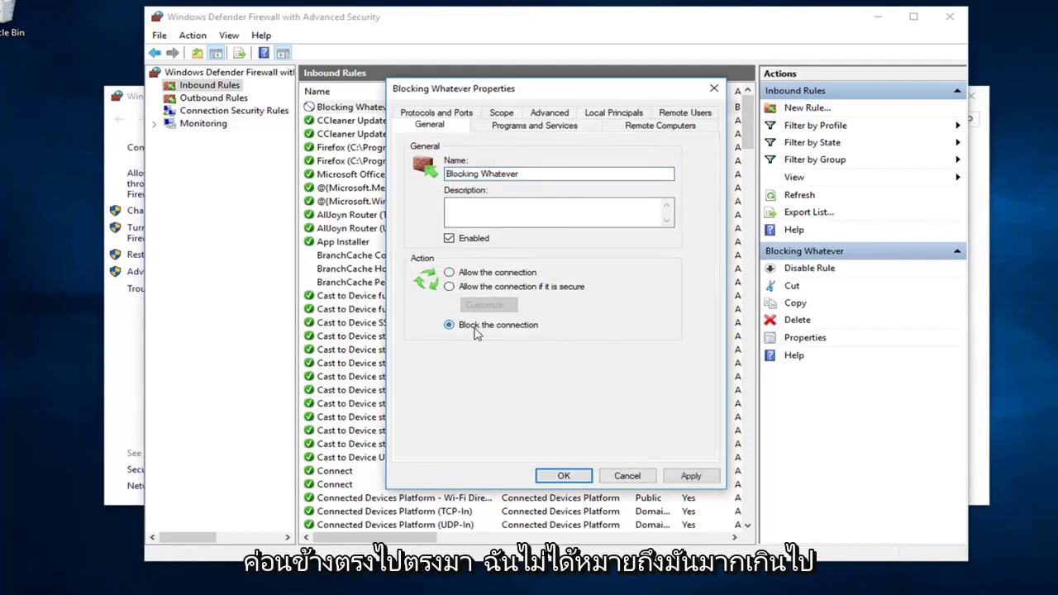
left_click(523, 127)
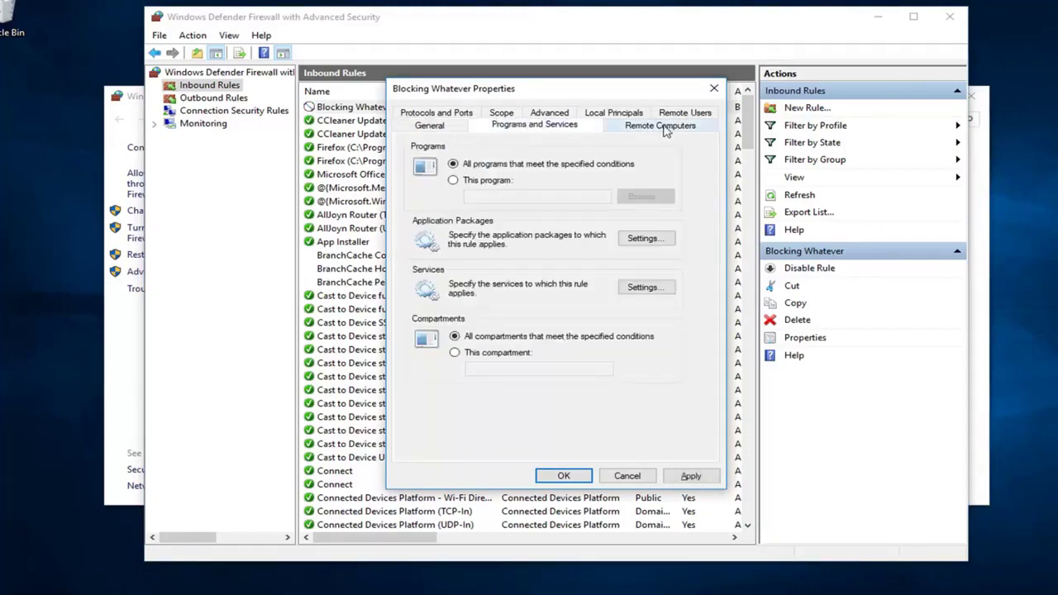
left_click(713, 89)
right_click(411, 108)
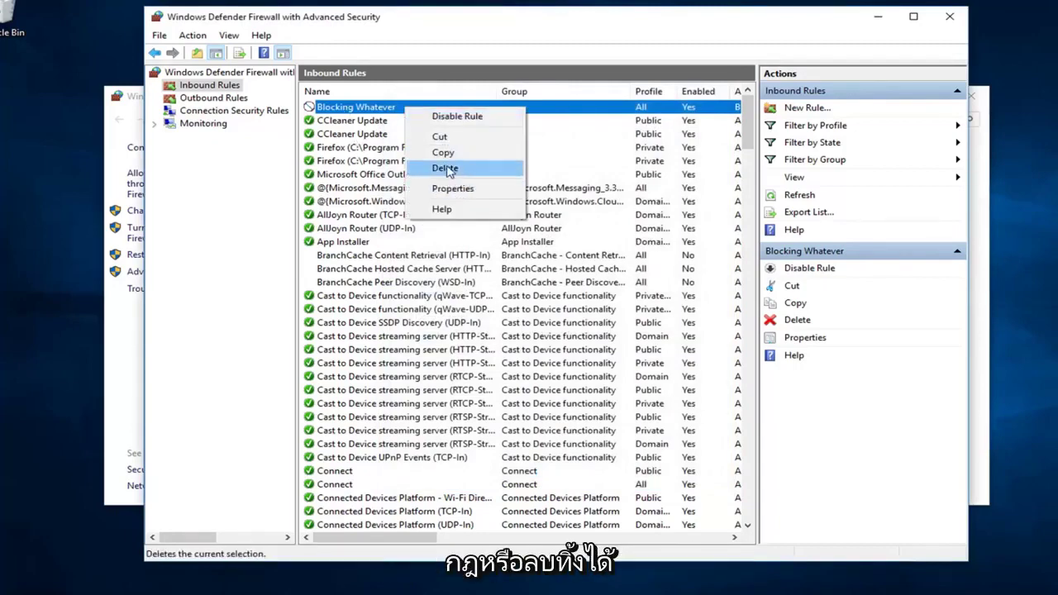
left_click(362, 179)
Step: Look through the inbound rules list and close the Windows Defender Firewall with Advanced Security window
scroll(364, 186, "down", 8)
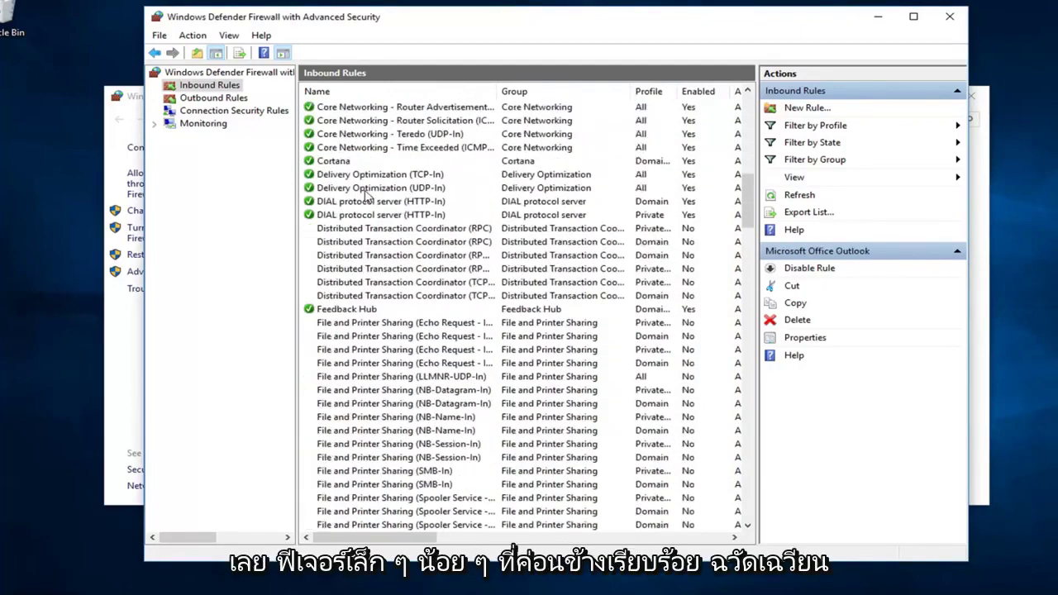
scroll(366, 195, "up", 1)
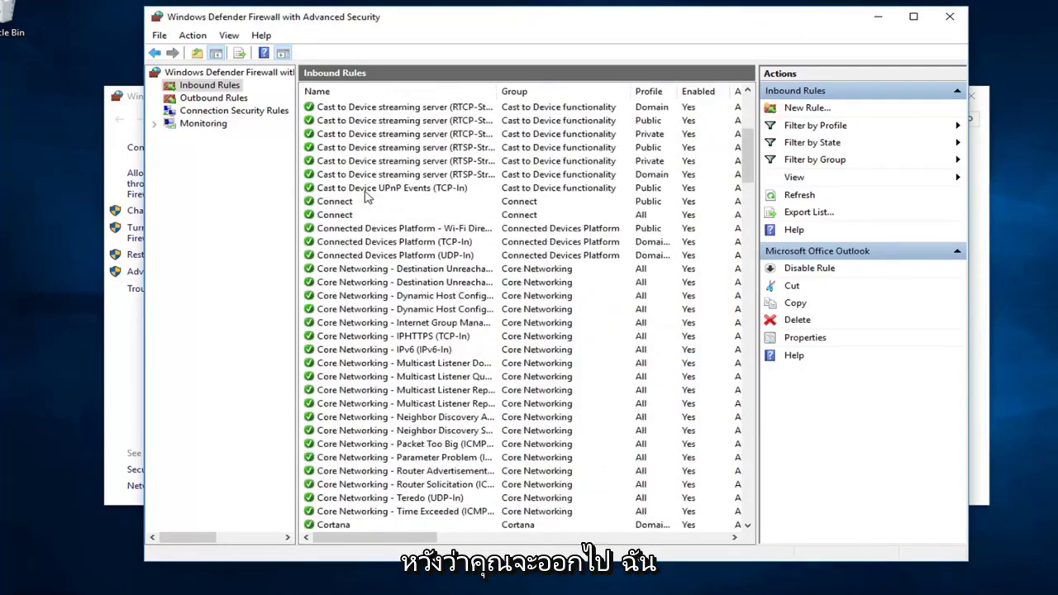
scroll(366, 195, "up", 7)
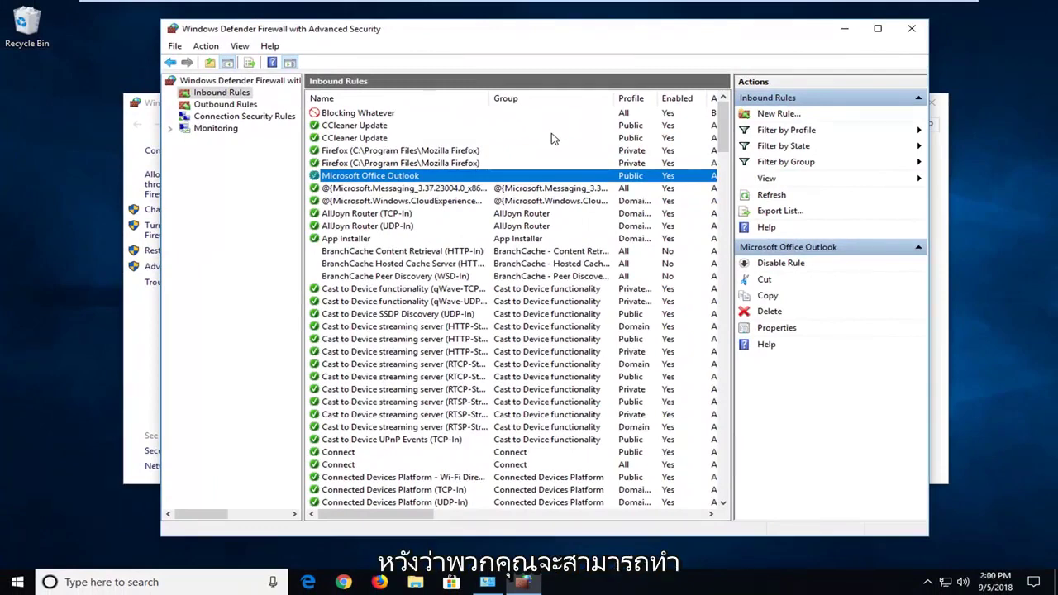
left_click(912, 29)
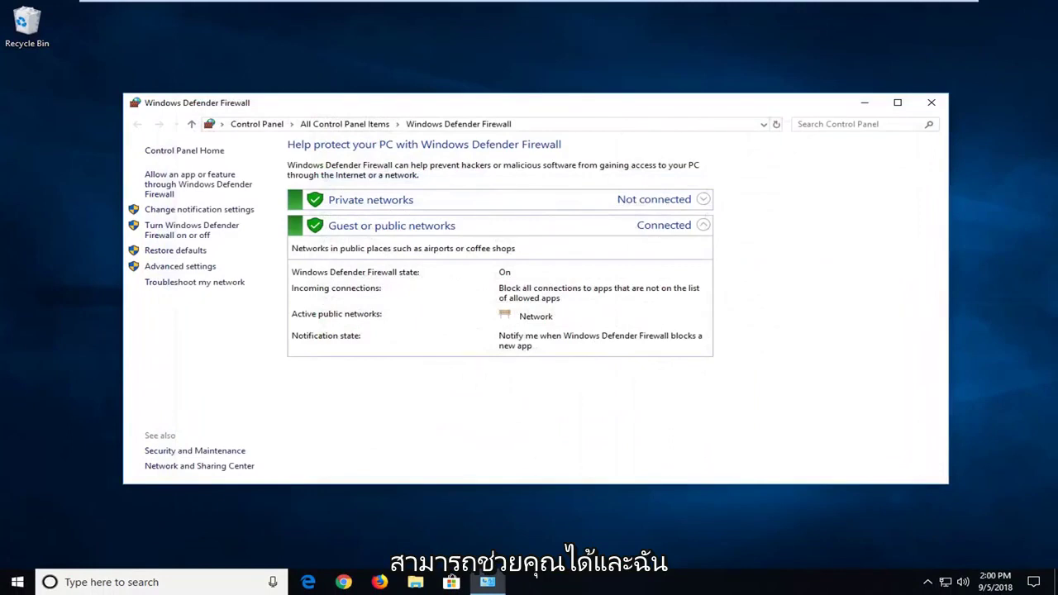